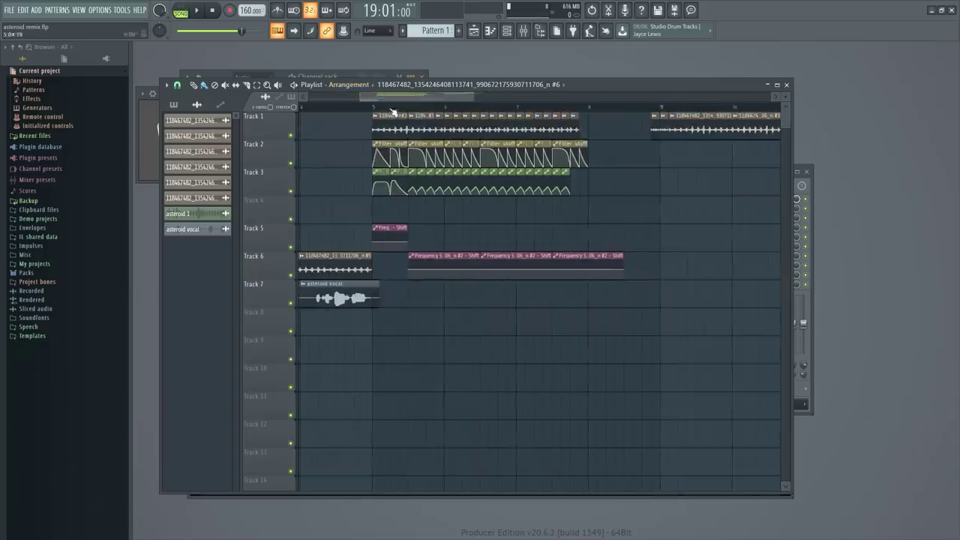
Select the drop starting at bar 5 in the playlist, solo Track 1 and play it back
left_click_drag(303, 97, 622, 146)
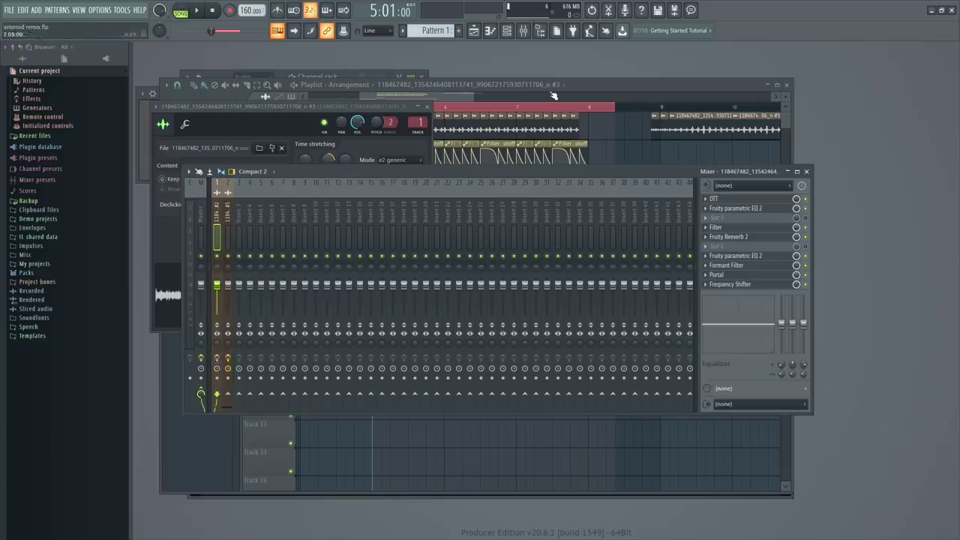
left_click(598, 84)
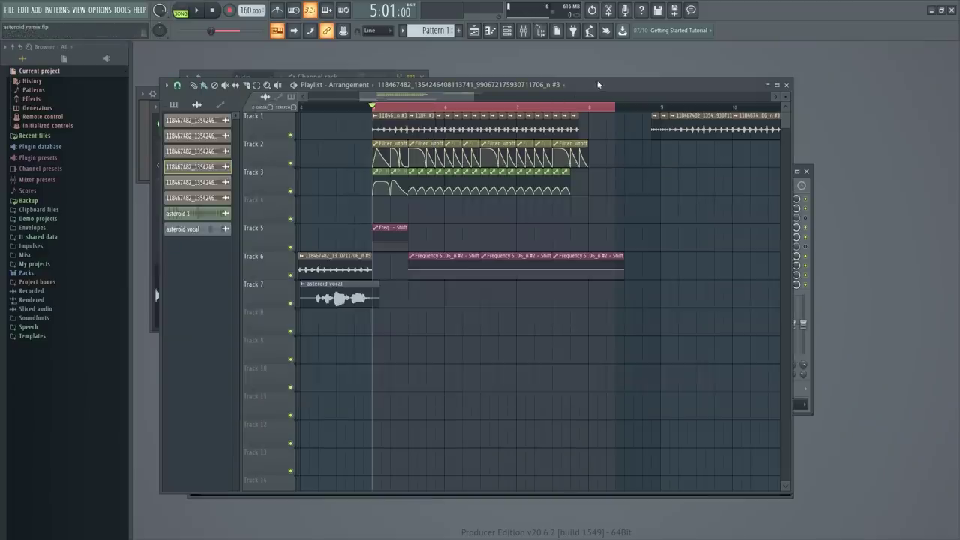
right_click(291, 135)
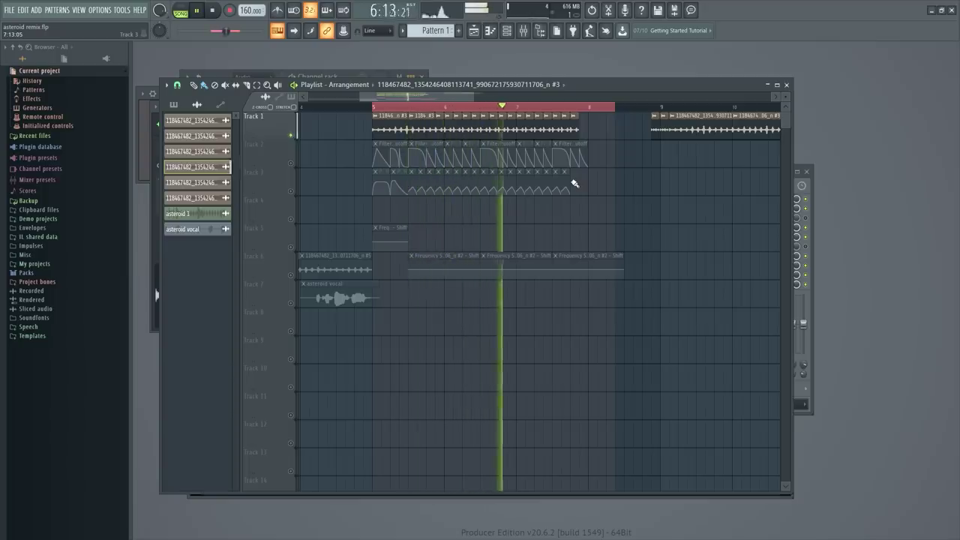
key("space")
Inspect the OTT plugin on the first mixer insert and audition Track 1 with it
key("F9")
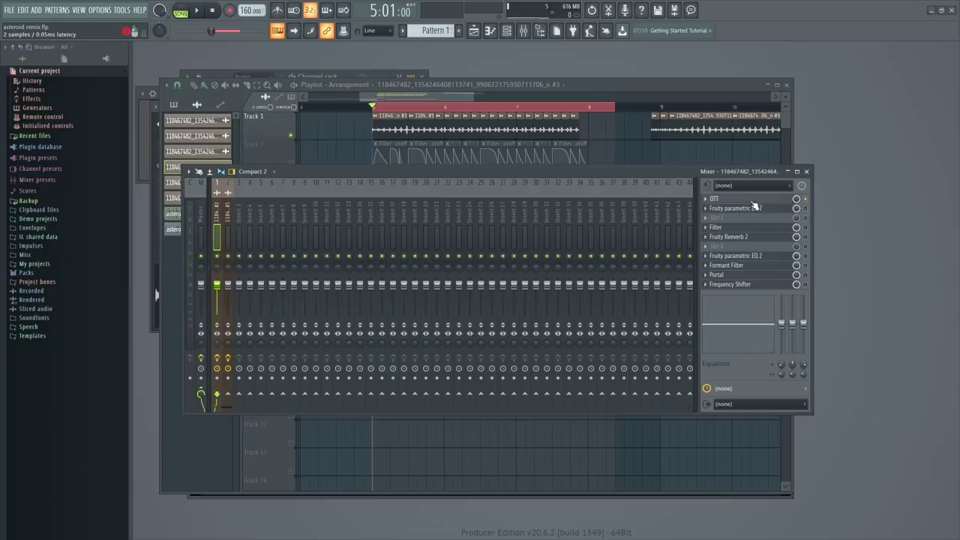
left_click(753, 201)
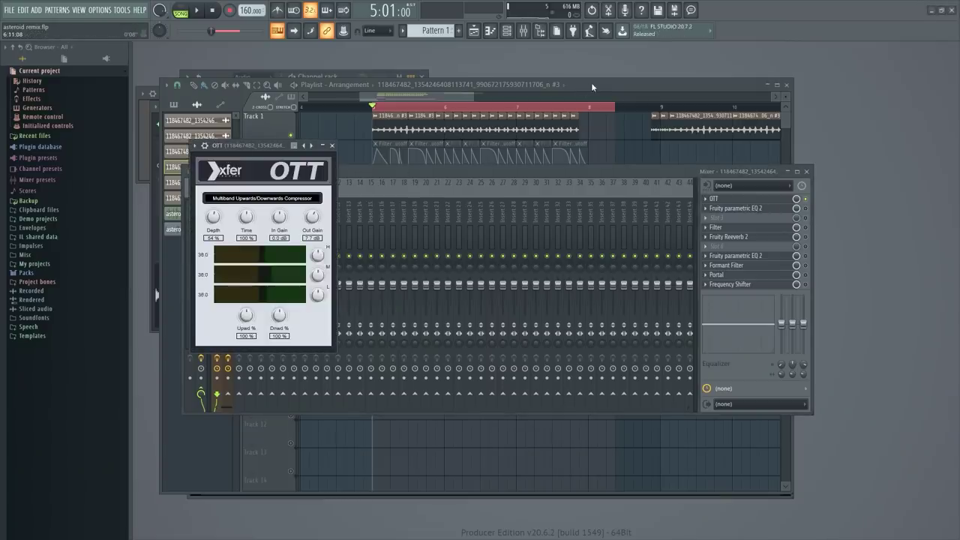
left_click(591, 85)
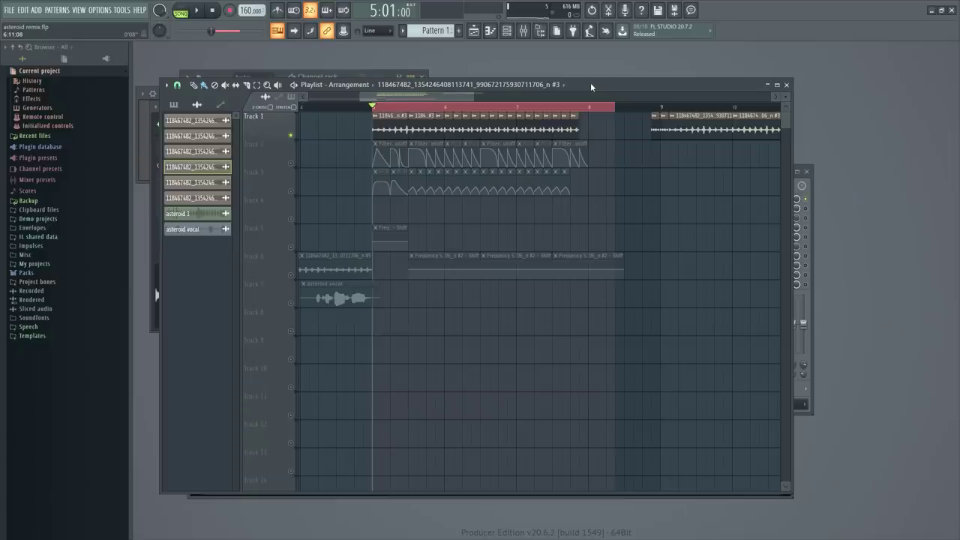
key("space")
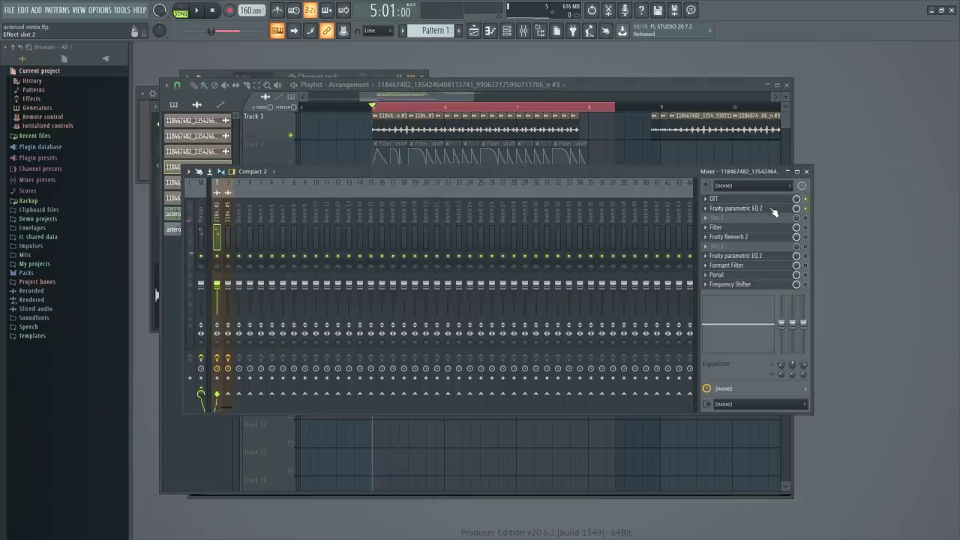
Inspect the first Fruity parametric EQ 2 and Portal on the first mixer insert, playing the selected section between them
left_click(773, 212)
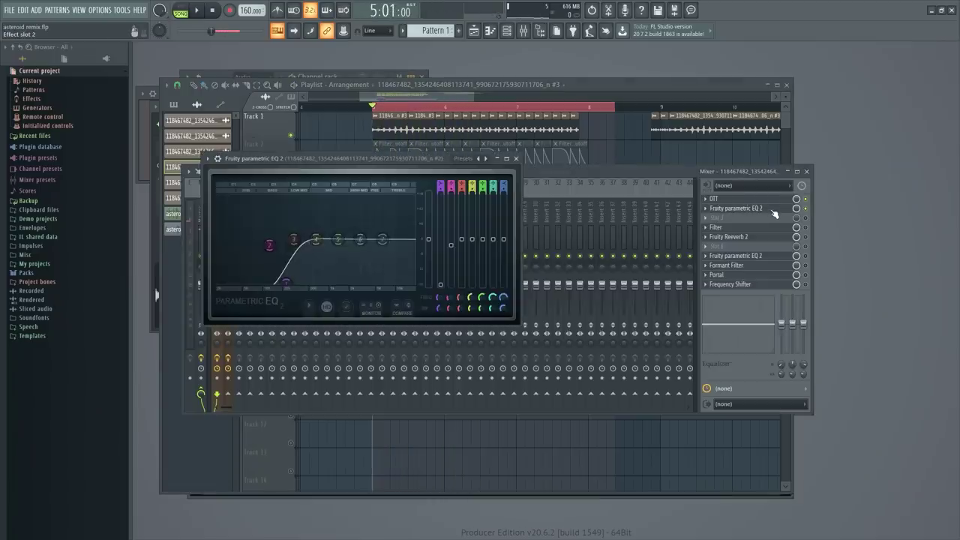
key("space")
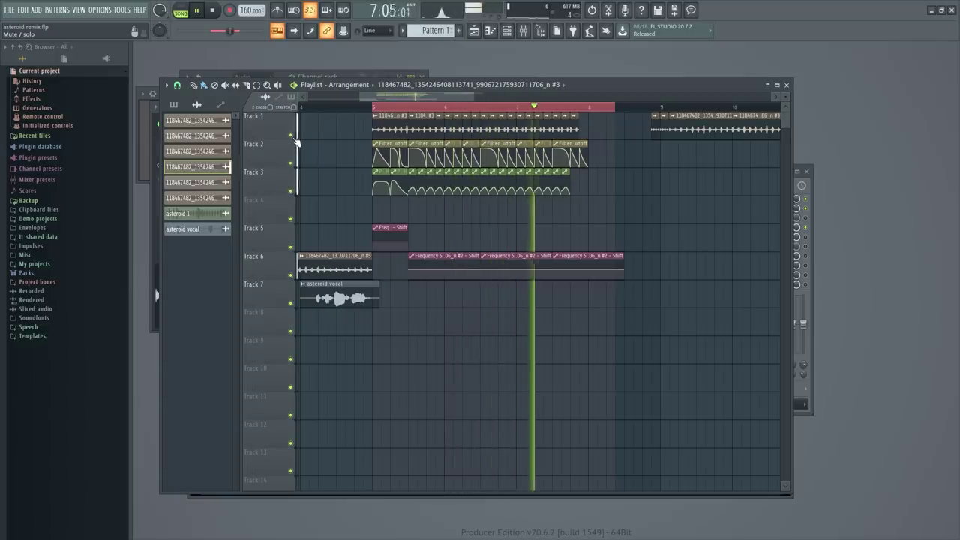
key("space")
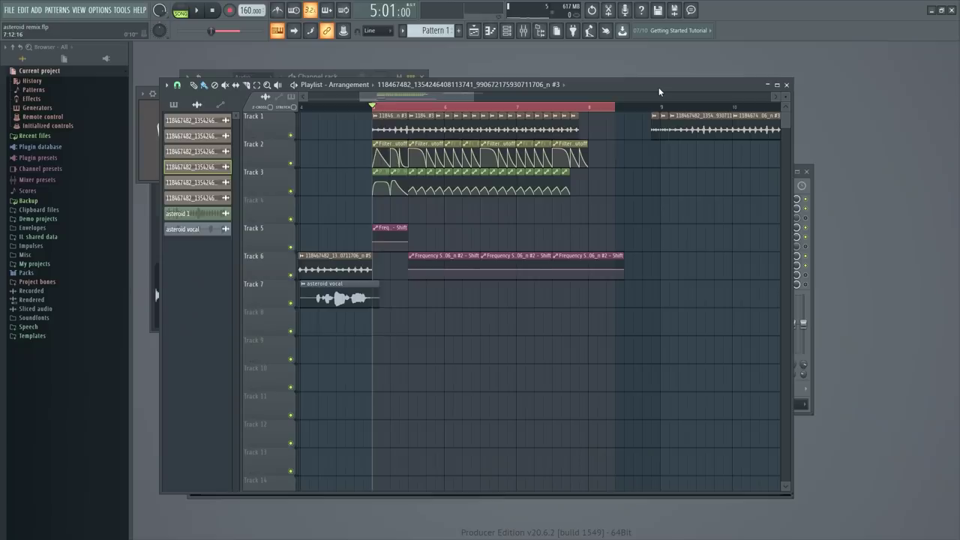
key("space")
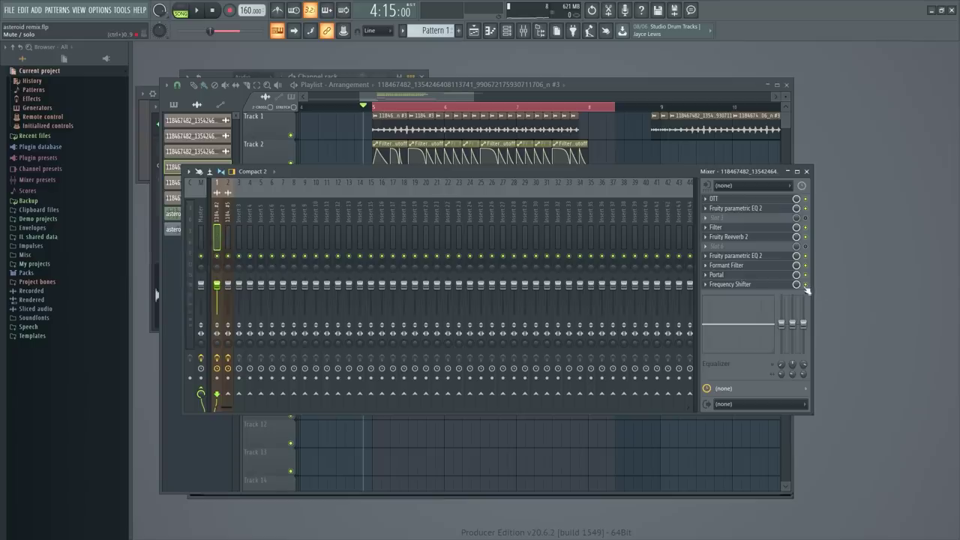
left_click(720, 274)
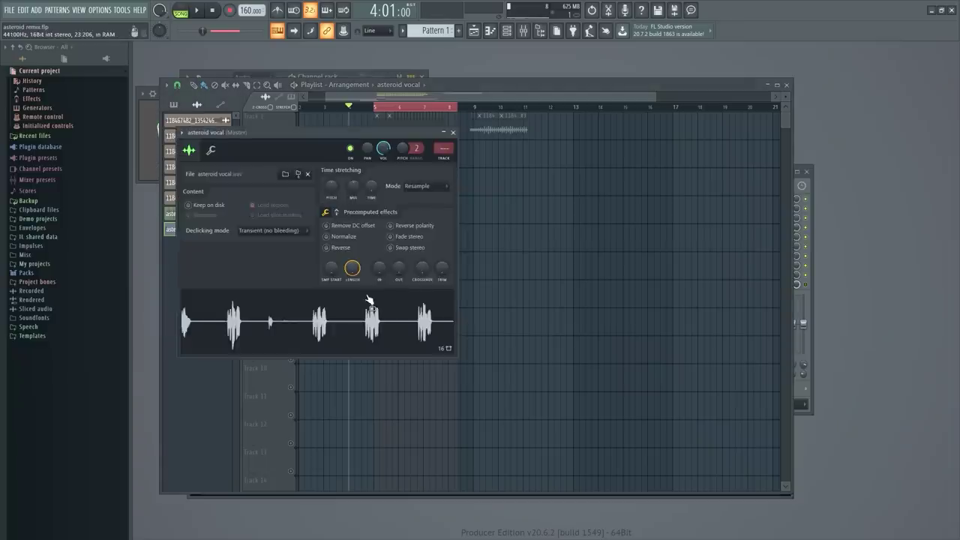
Route the asteroid vocal channel to mixer track 3 and bring up the mixer for its effects
key("F9")
right_click(241, 227)
left_click(307, 284)
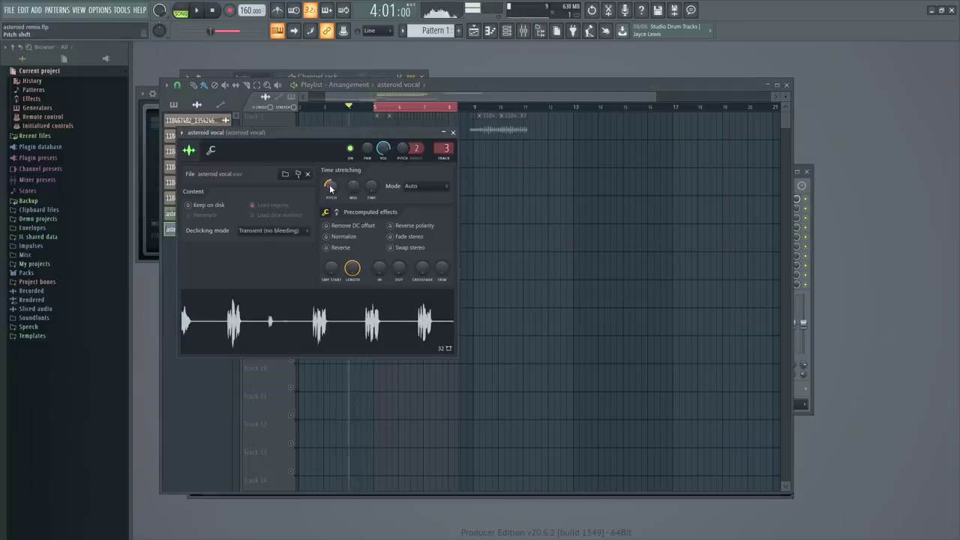
key("F9")
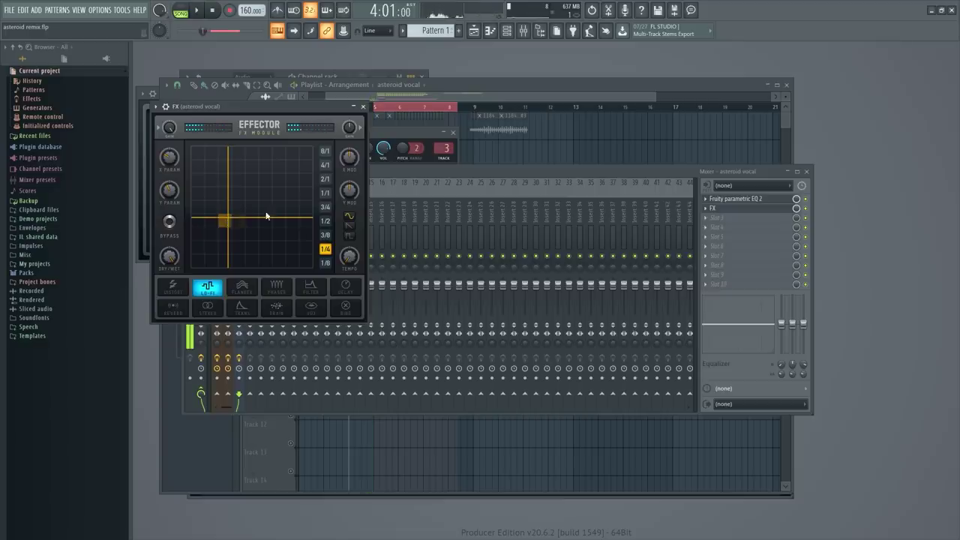
Shape the sidechain volume automation clip on Track 5 into a curve rising from low to full level, and play it back
right_click(545, 155)
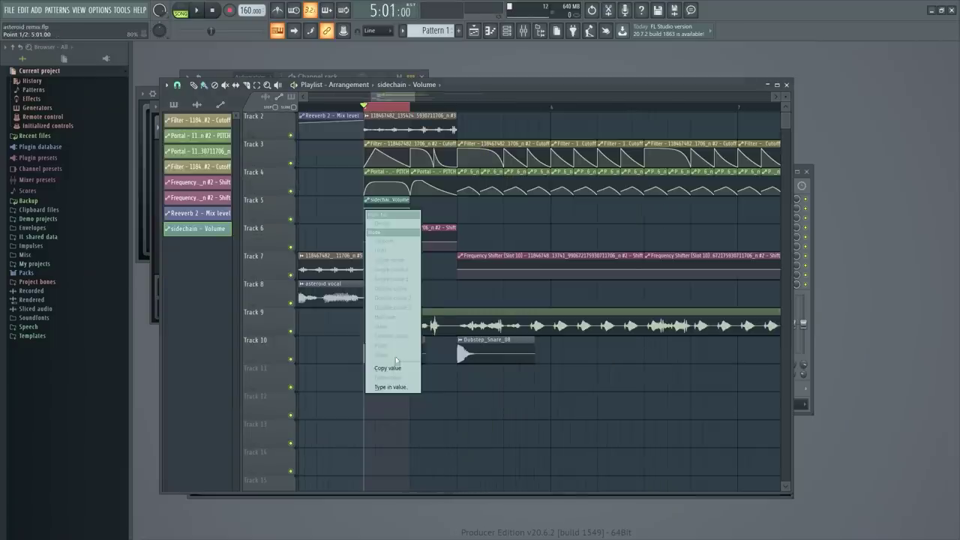
left_click(395, 357)
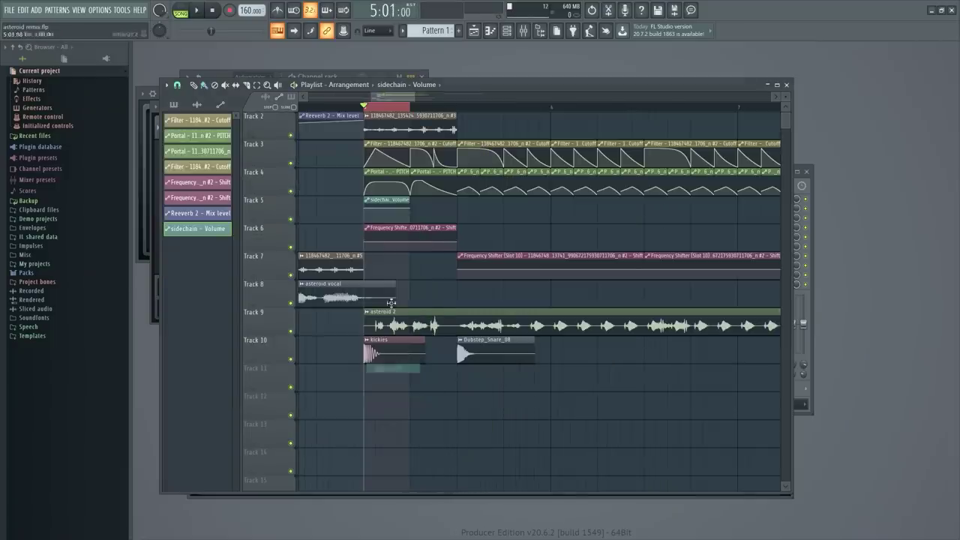
right_click(379, 215)
left_click(407, 380)
key("space")
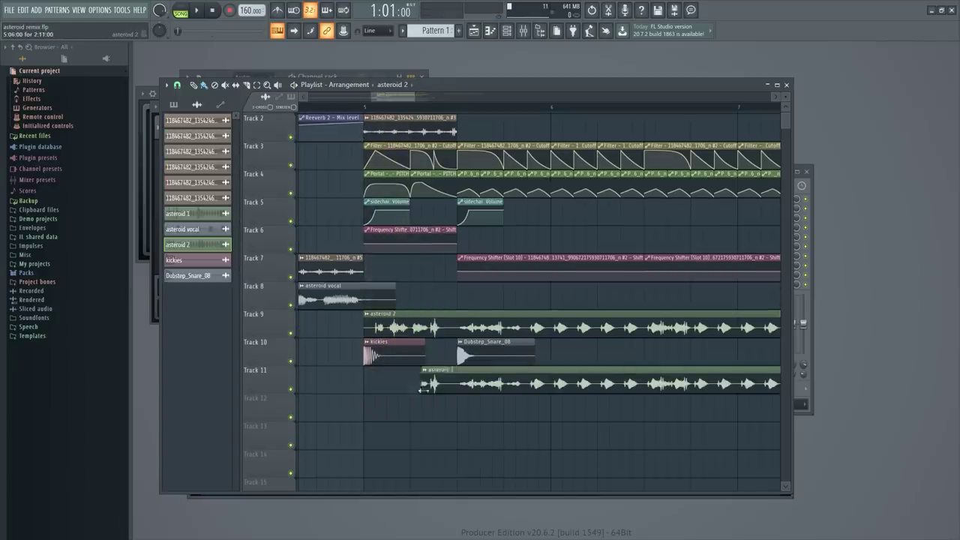
Make the asteroid 2 clip on Track 11 unique and play the arrangement
left_click(459, 373)
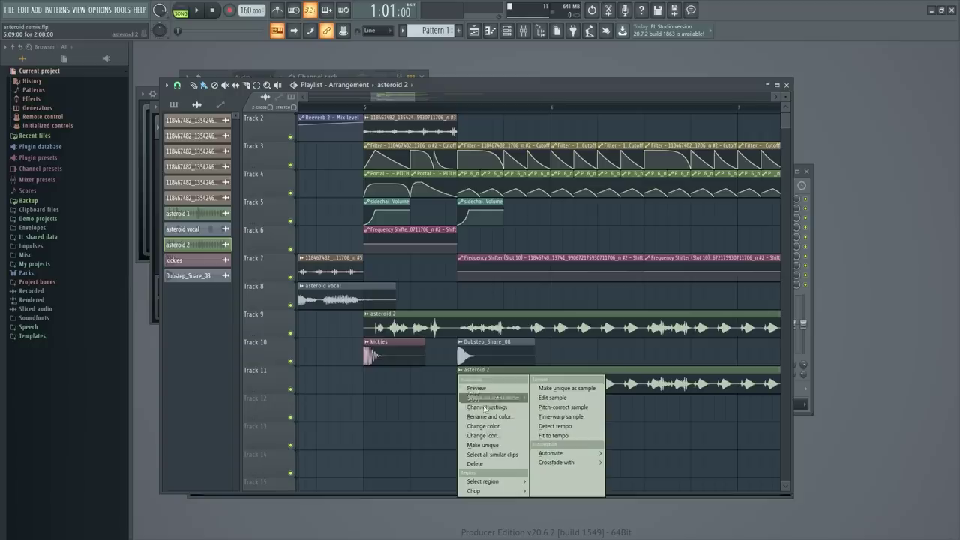
left_click(484, 445)
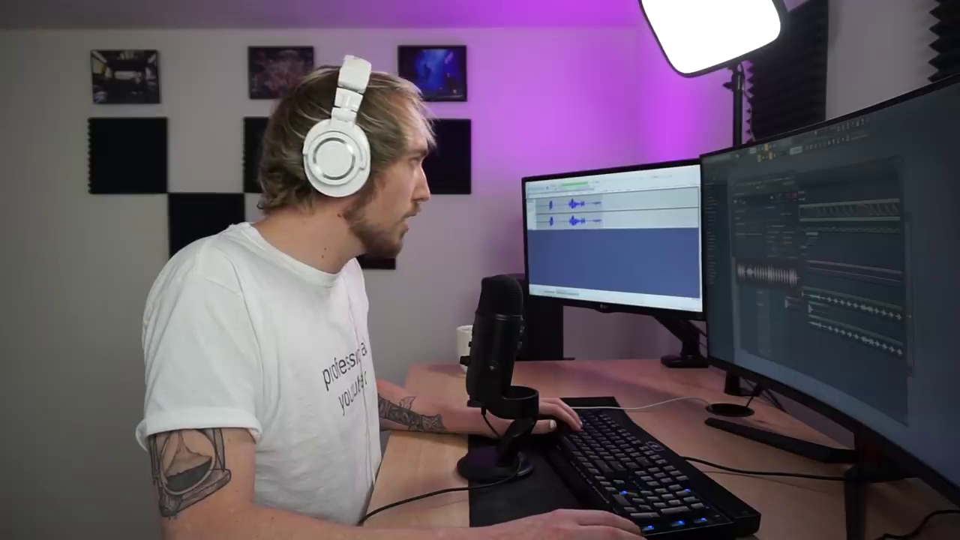
key("space")
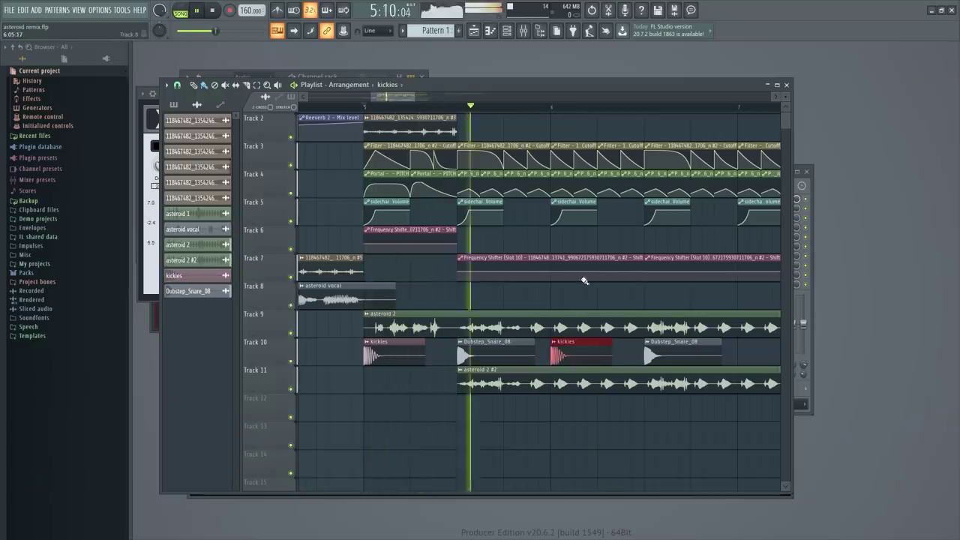
Extend the Serum #2 part in the piano roll by repeating half-bar E2 notes directly after the existing one
left_click_drag(411, 100, 416, 107)
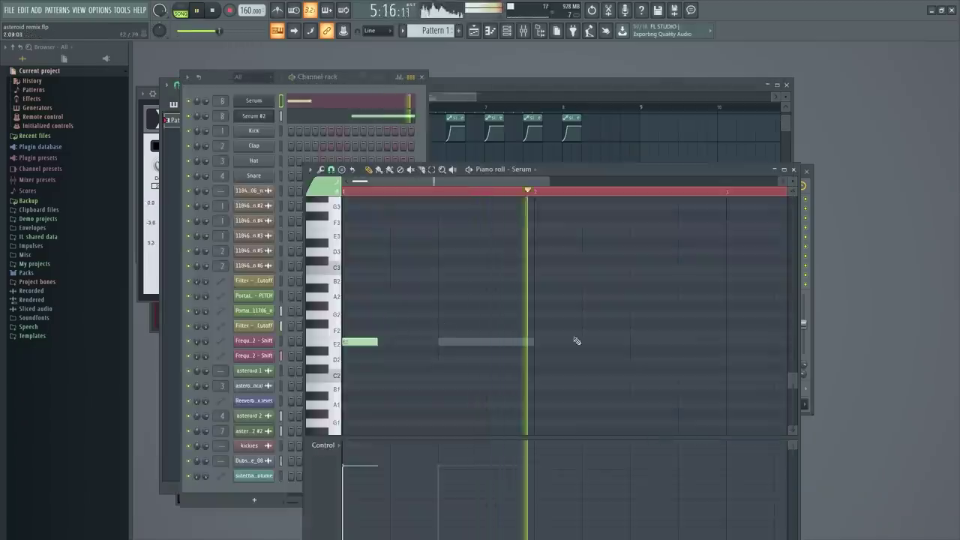
left_click(362, 116)
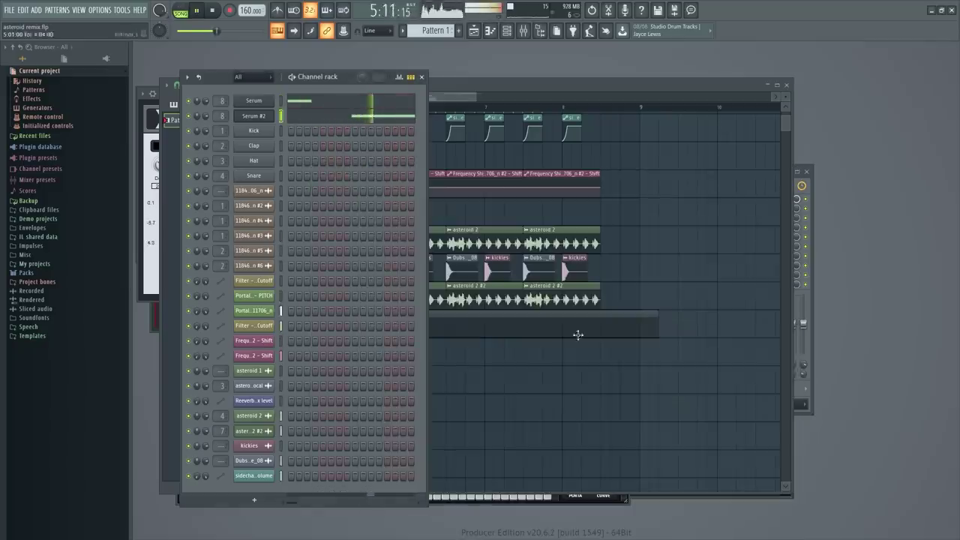
left_click(387, 118)
left_click(545, 342)
left_click(662, 341)
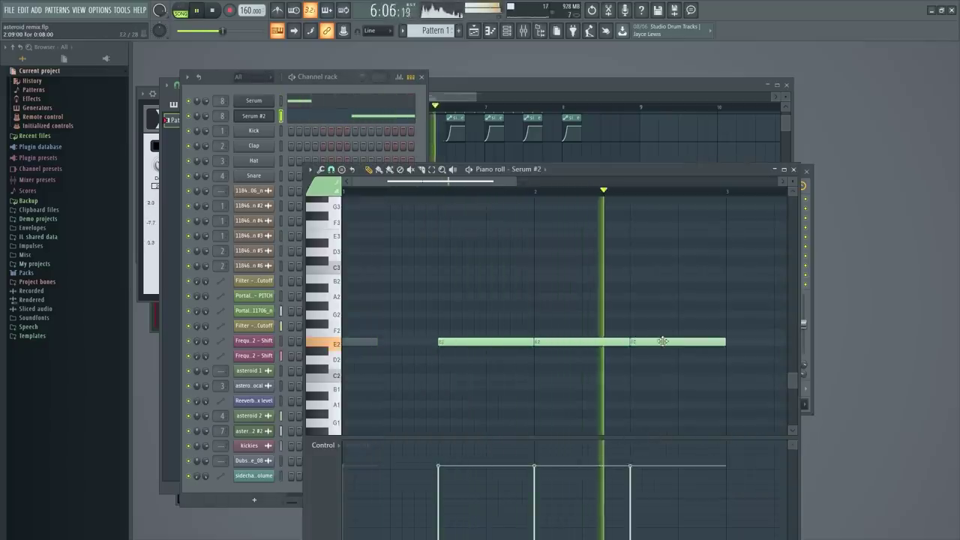
left_click(755, 344)
left_click_drag(474, 181, 582, 182)
Stop playback and set the downward pitch bend range in Serum #2 to -5
key("space")
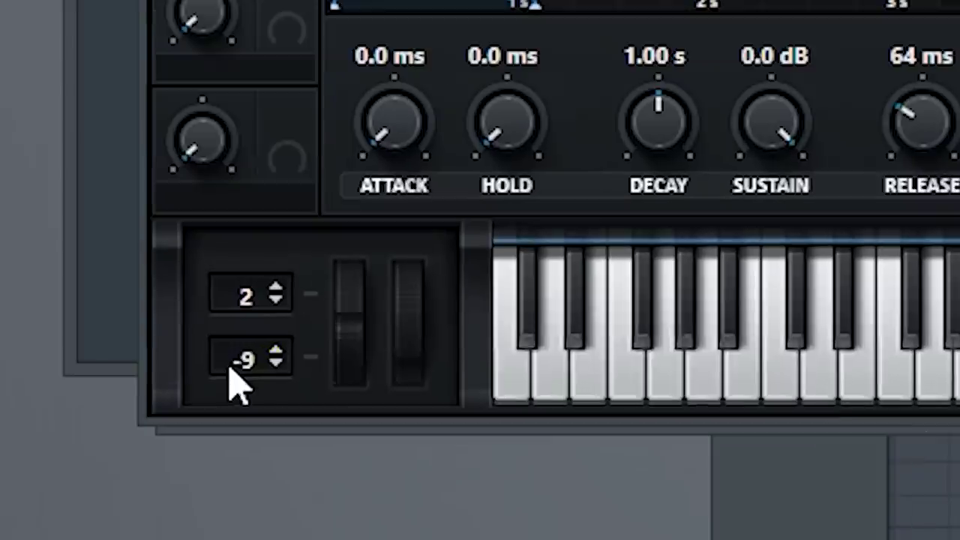
left_click(219, 495)
left_click(219, 495)
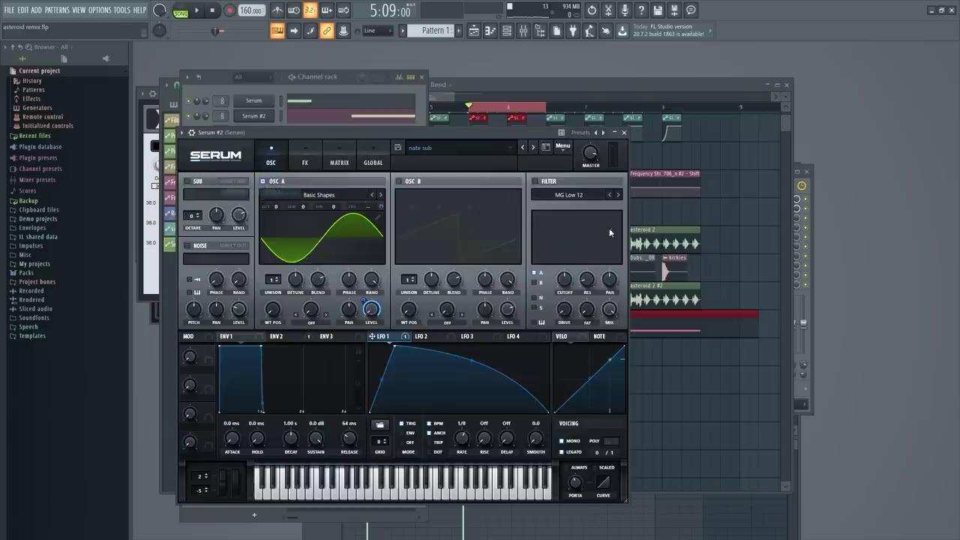
Edit the middle point of the Serum #2 Pitch Bend automation clip on Track 8
left_click(712, 215)
scroll(596, 251, "down", 1)
scroll(596, 251, "up", 3)
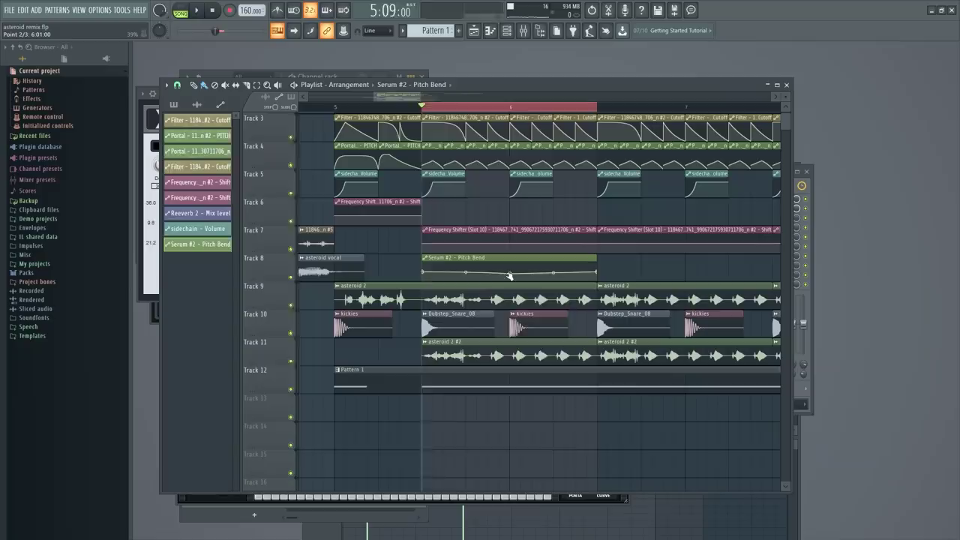
right_click(512, 277)
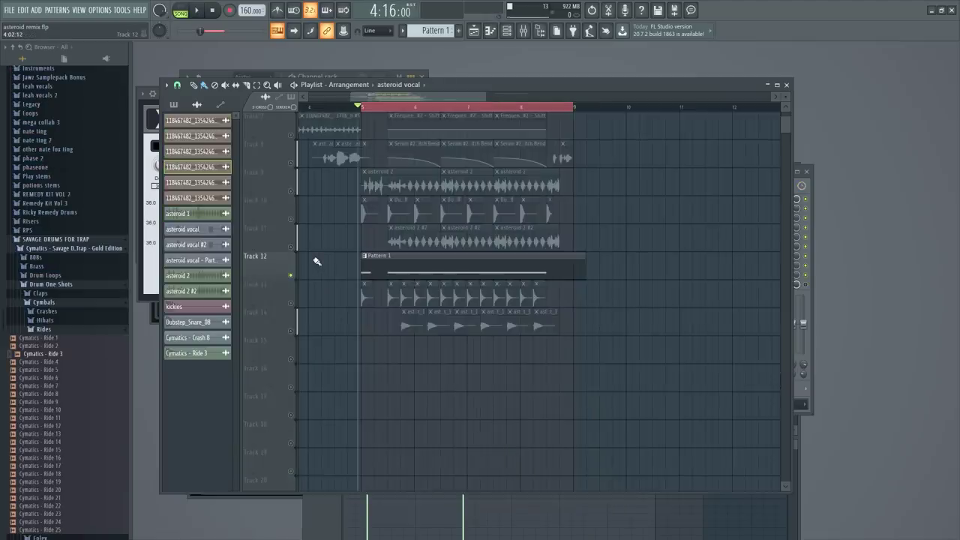
Open the short asteroid vocal clip at the end of Track 8
scroll(315, 260, "up", 2)
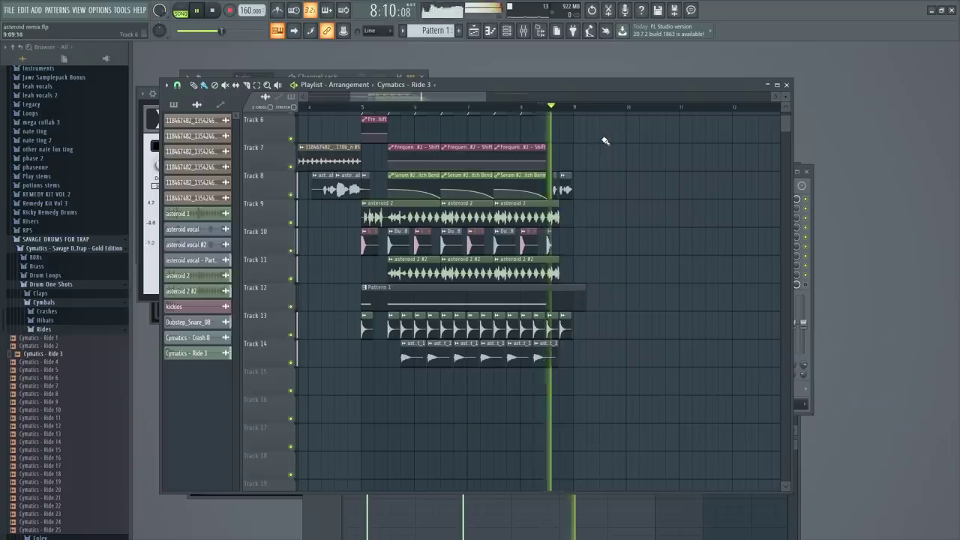
double_click(565, 190)
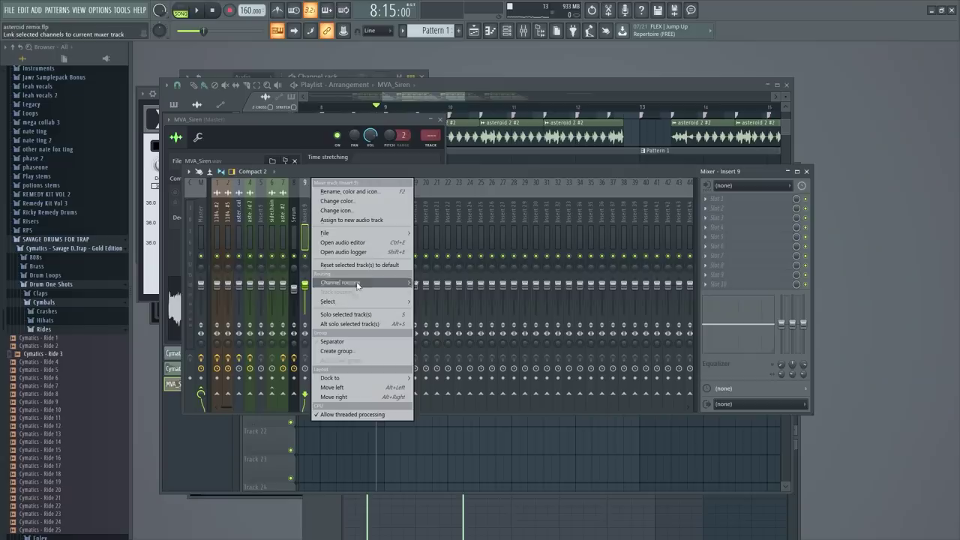
Route the MVA_Siren channel to mixer insert 9 and repeat its clip along Track 16 up to bar 13
left_click(442, 282)
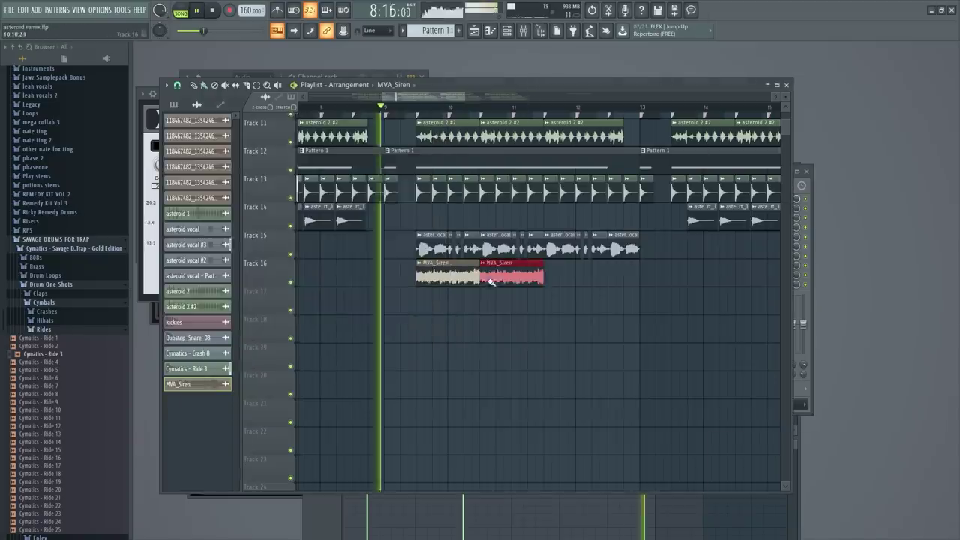
left_click_drag(489, 280, 628, 287)
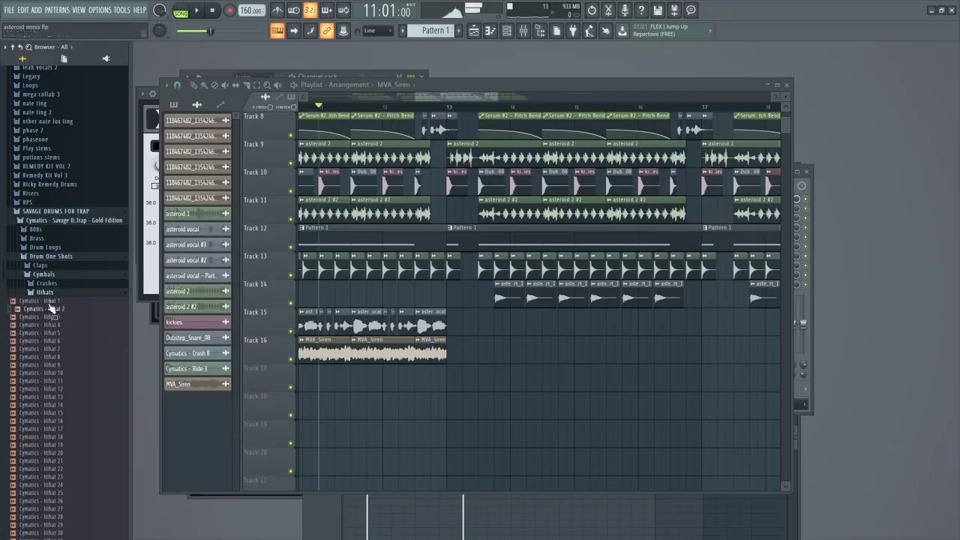
Add the Cymatics - Hihat 2 sample to Track 17 and repeat it back to back until just before bar 13
left_click_drag(42, 314, 562, 465)
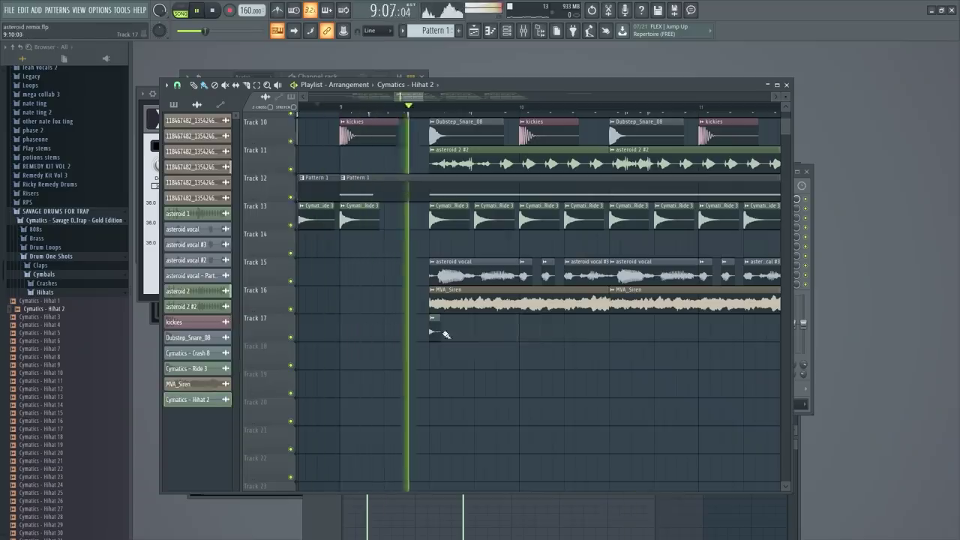
left_click_drag(445, 335, 670, 332)
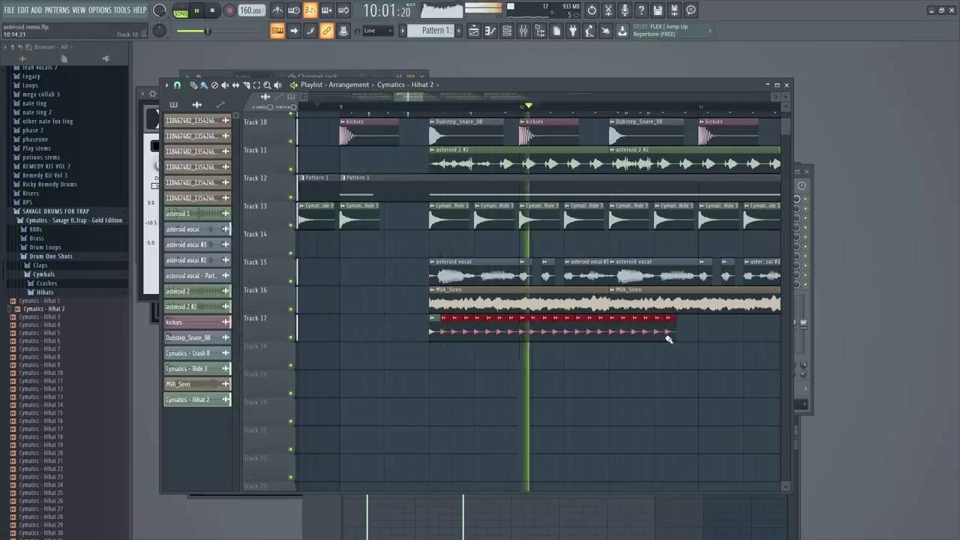
scroll(459, 149, "right", 1)
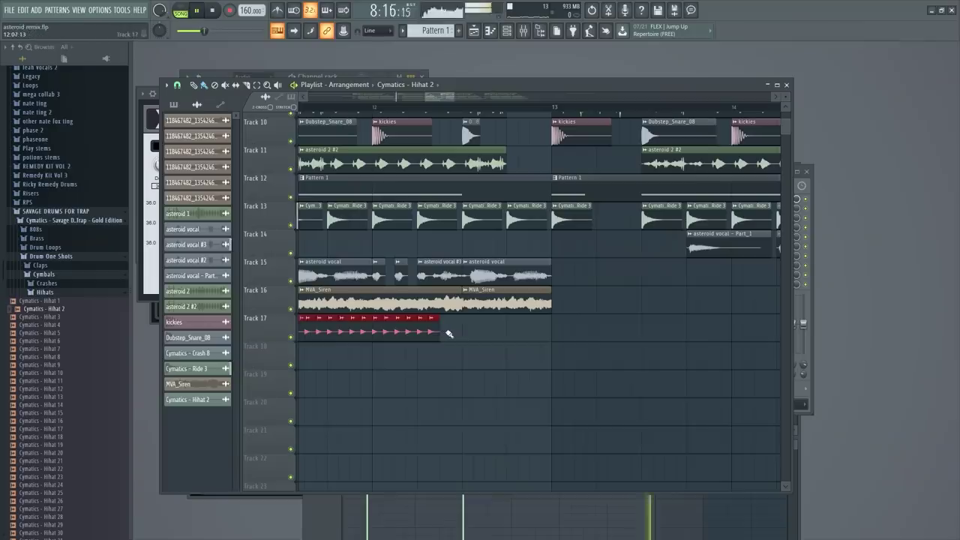
left_click_drag(450, 336, 540, 335)
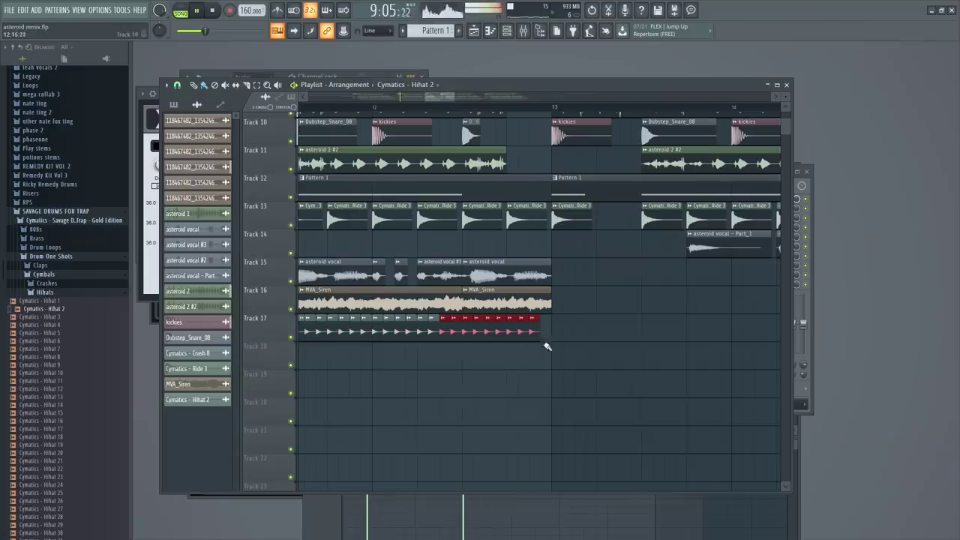
Open the channel settings of the Cymatics - Hihat 2 clip on Track 17
double_click(487, 323)
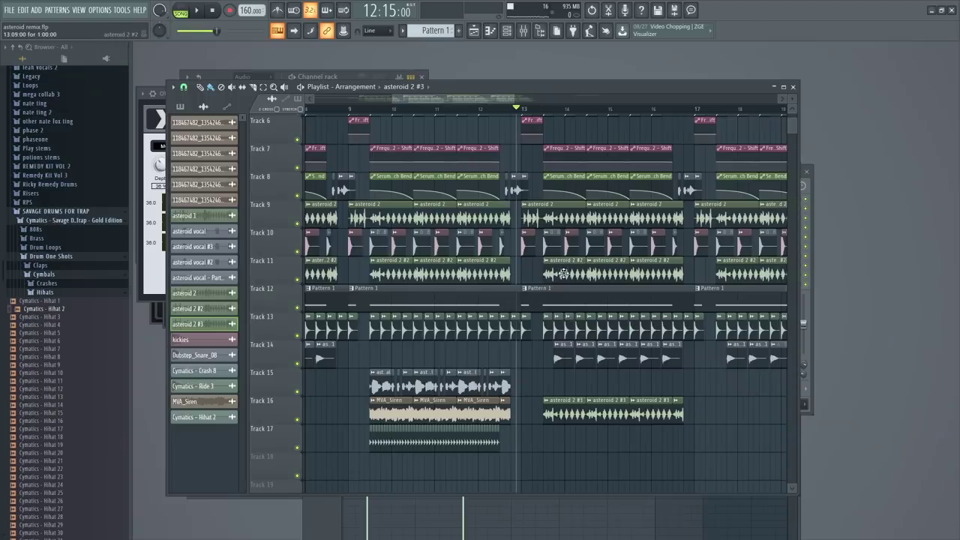
Open the asteroid 2 #3 clip on Track 16 and access the first effect slot in the mixer
double_click(564, 407)
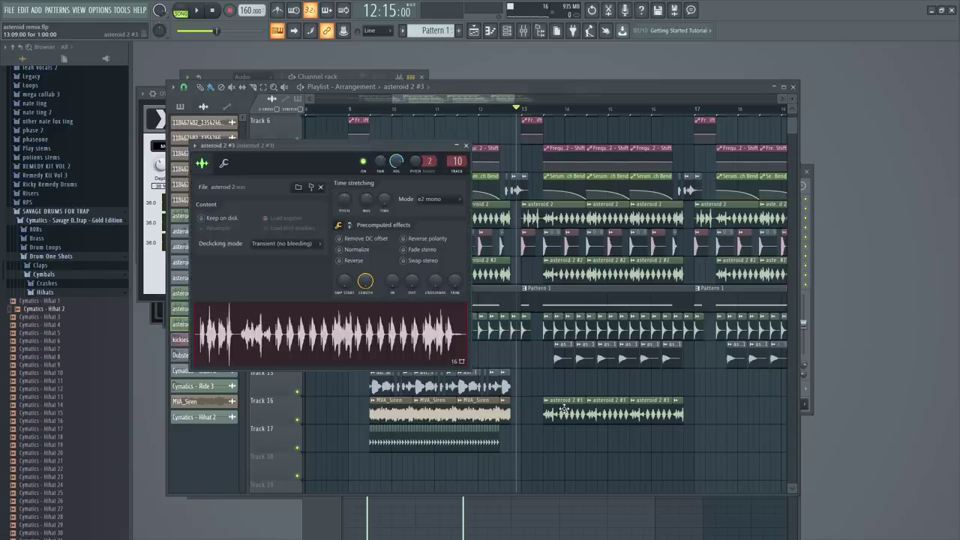
key("F9")
left_click(736, 201)
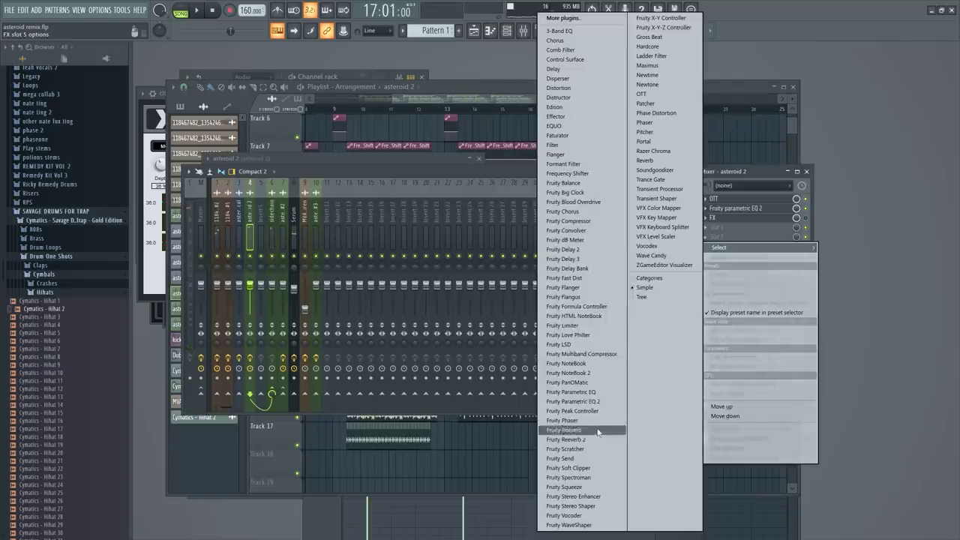
Add Fruity Reeverb 2 to slot 5 of the asteroid 2 mixer insert and automate its wet level at bar 17 on Track 7
left_click(589, 505)
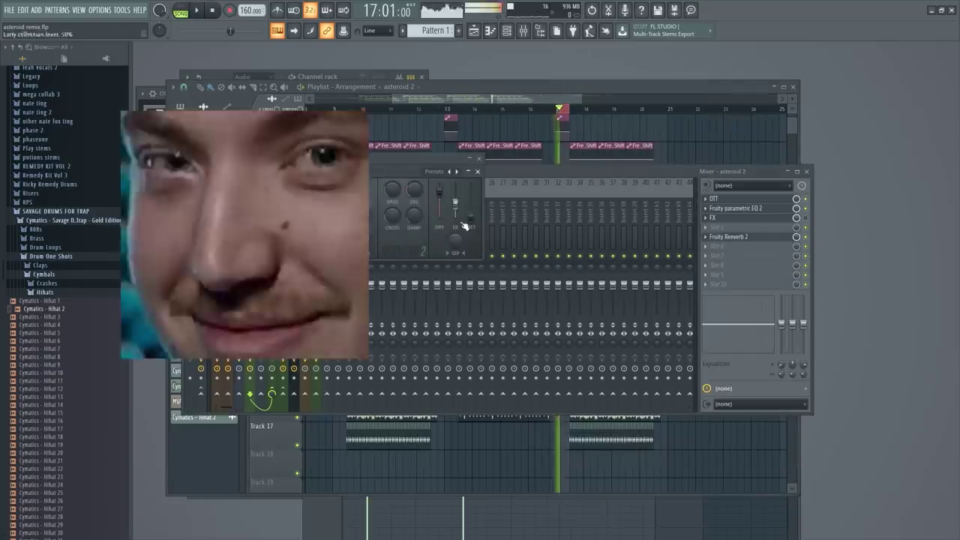
right_click(470, 215)
left_click(510, 257)
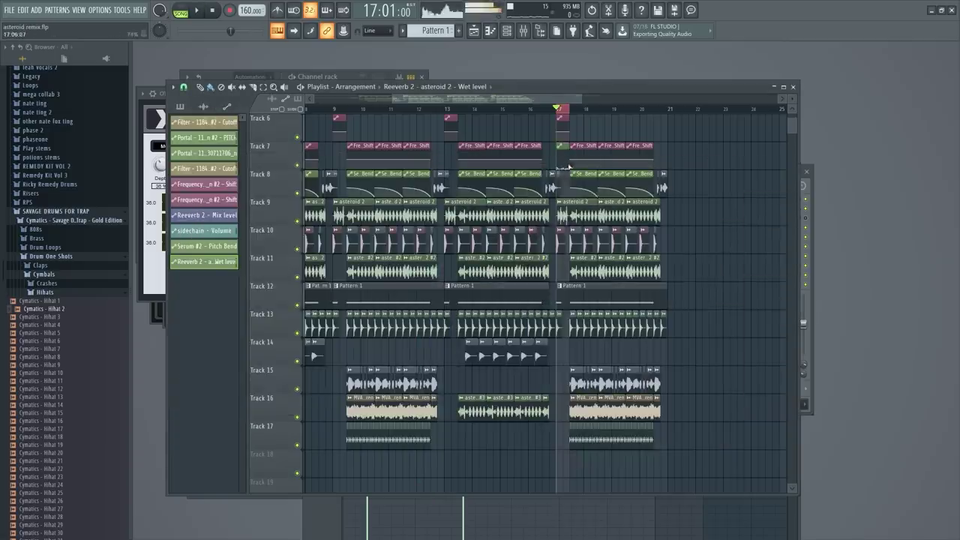
key("space")
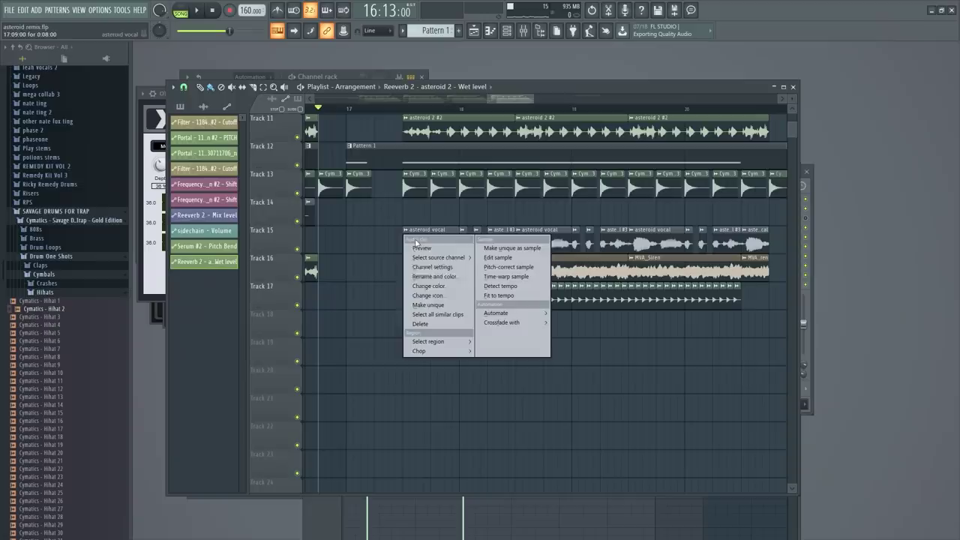
Make the first asteroid vocal clip after bar 17 on Track 15 unique and play the arrangement from its start
left_click(429, 306)
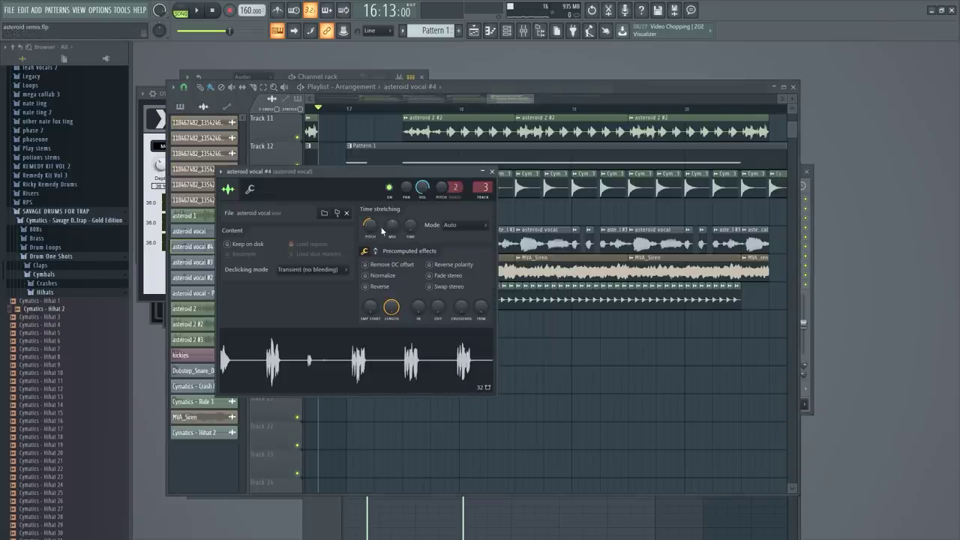
key("space")
left_click(408, 109)
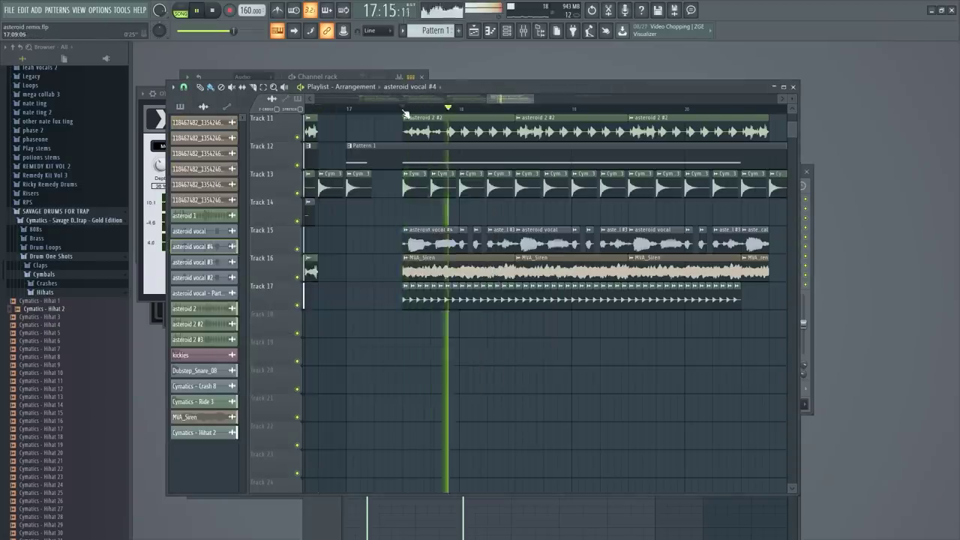